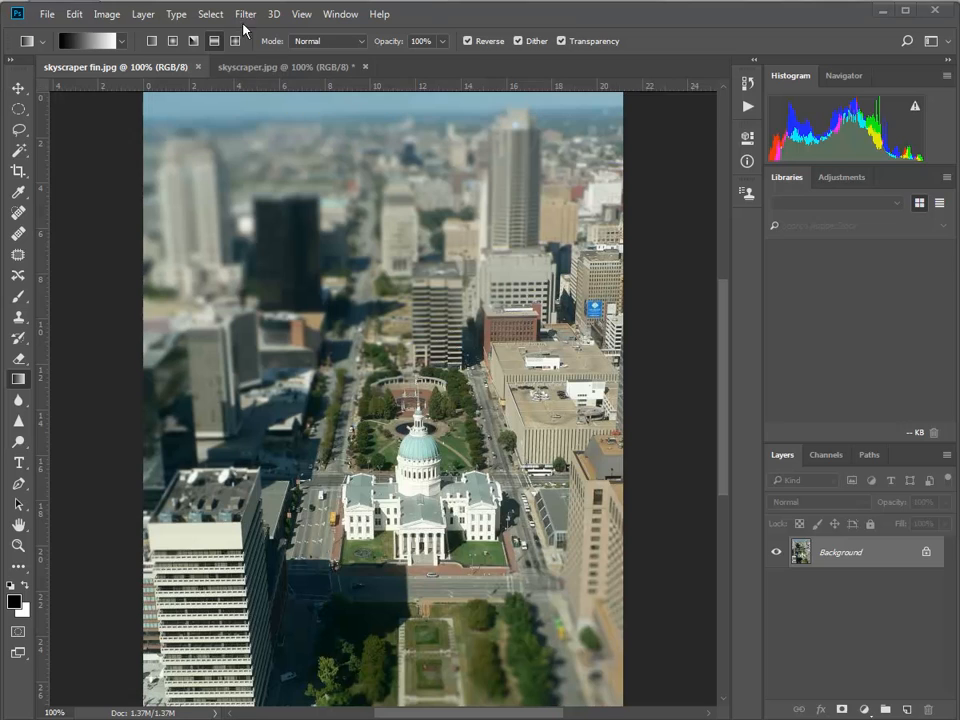
- Compare the finished image with skyscraper.jpg, and duplicate the Background layer of skyscraper.jpg
click(290, 66)
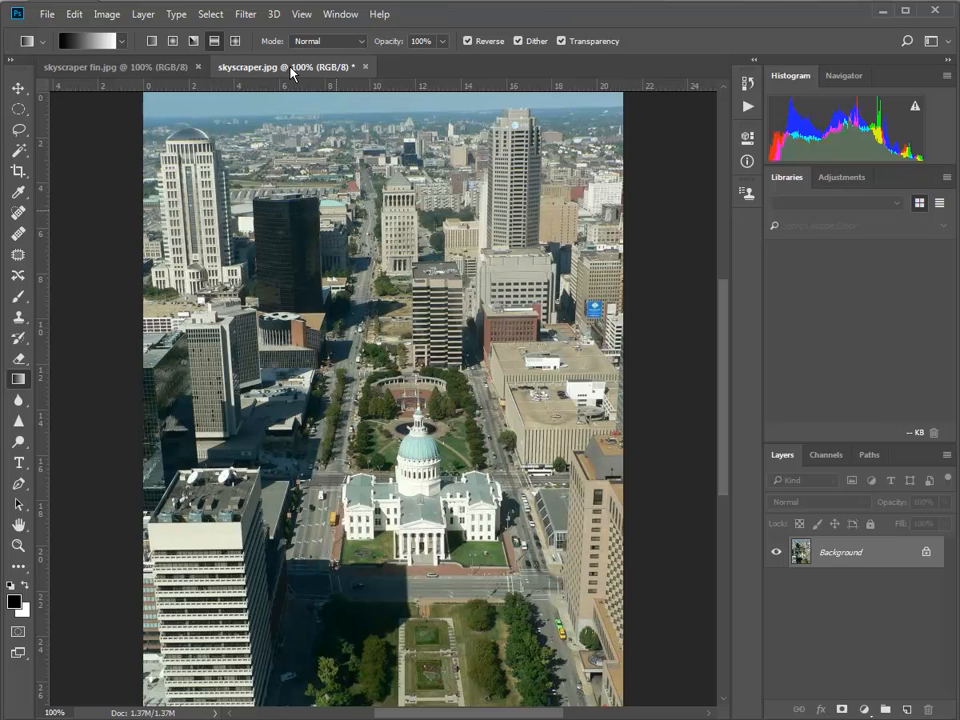
click(126, 66)
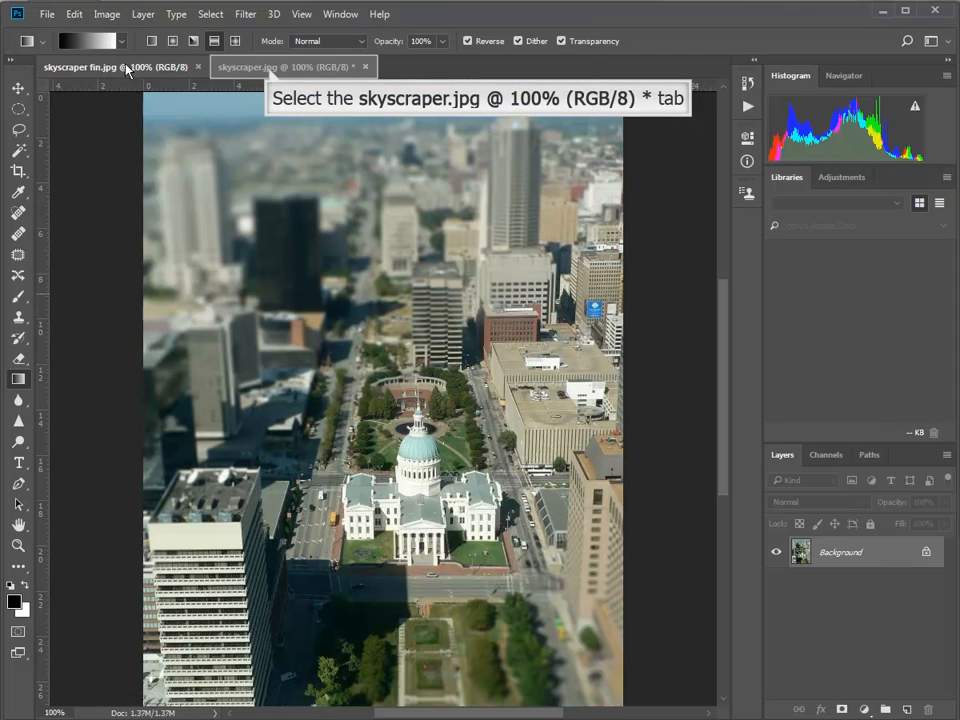
click(269, 68)
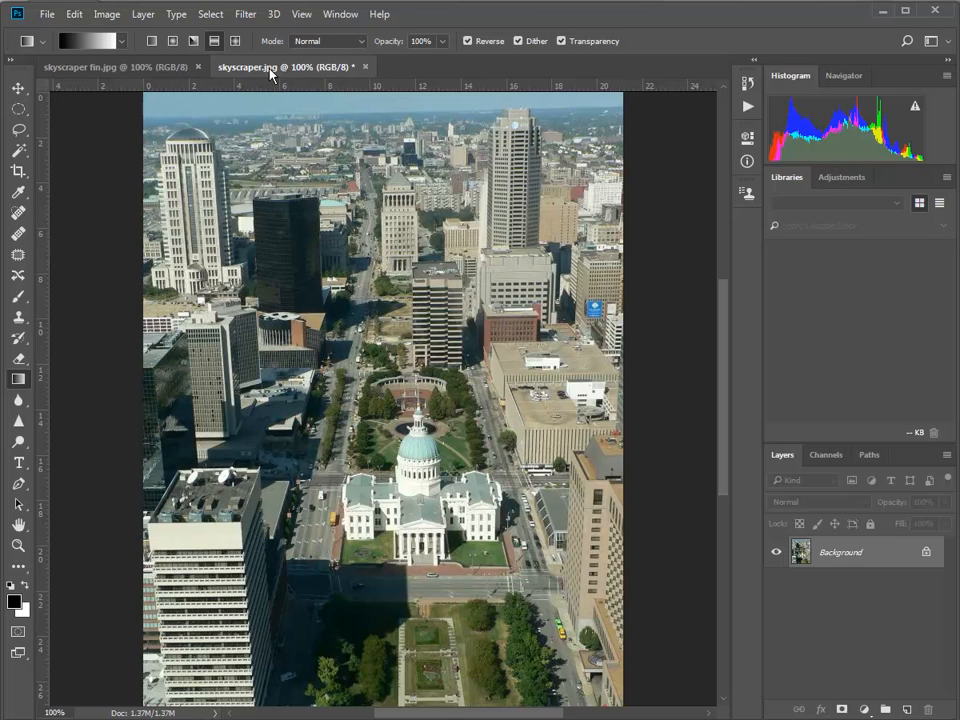
key(ctrl+j)
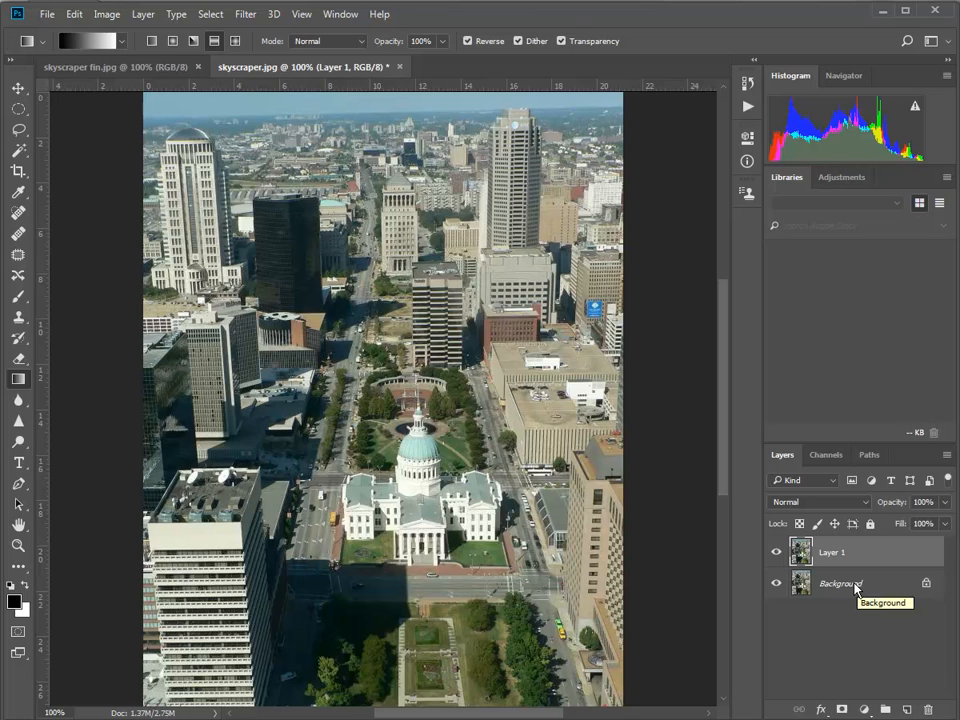
- In Quick Mask mode, draw a reflected gradient from the domed building to the photo's upper-left corner and convert it into a selection
double_click(20, 634)
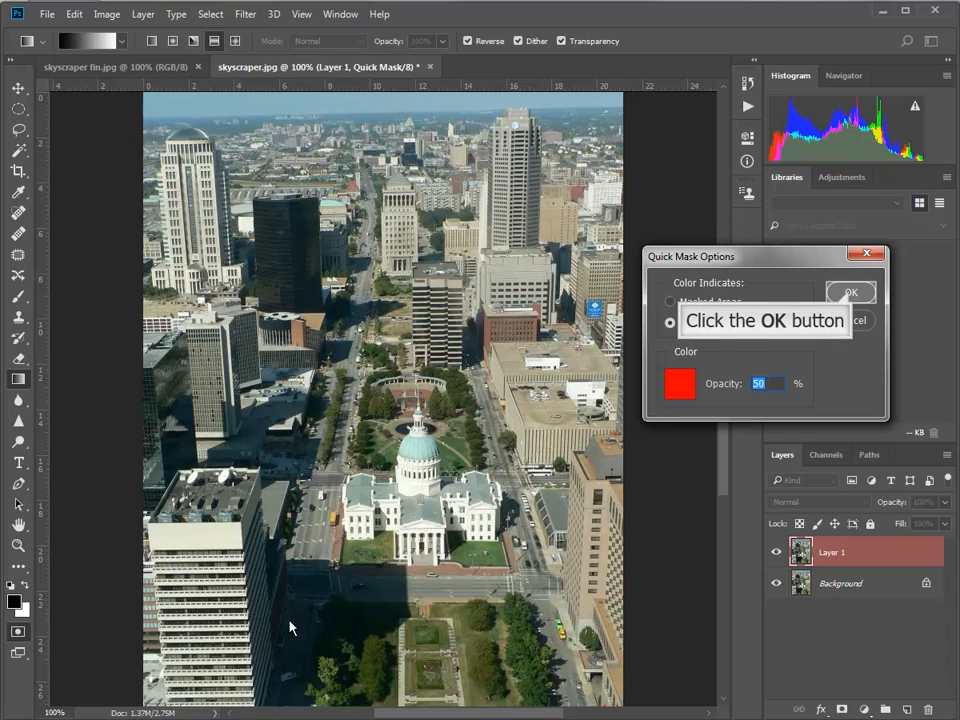
click(851, 294)
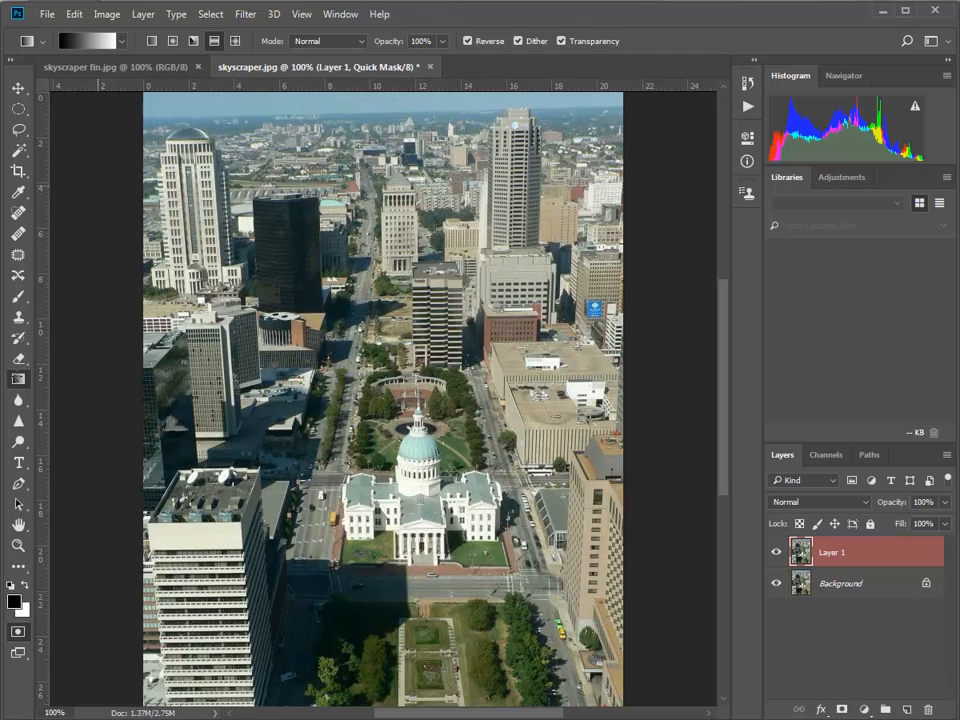
key(x)
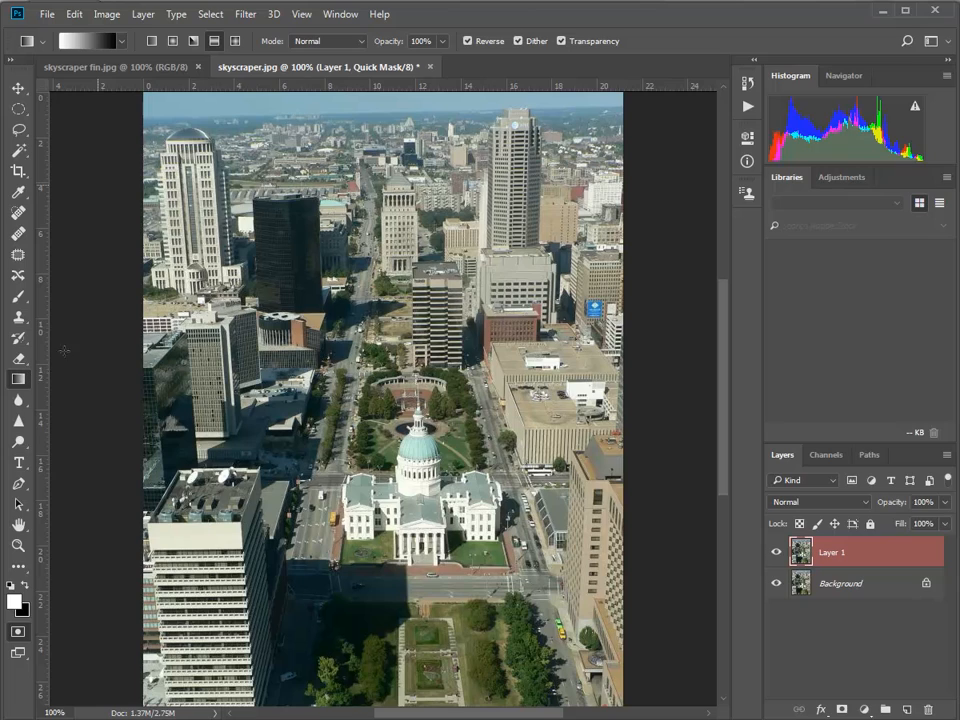
key(x)
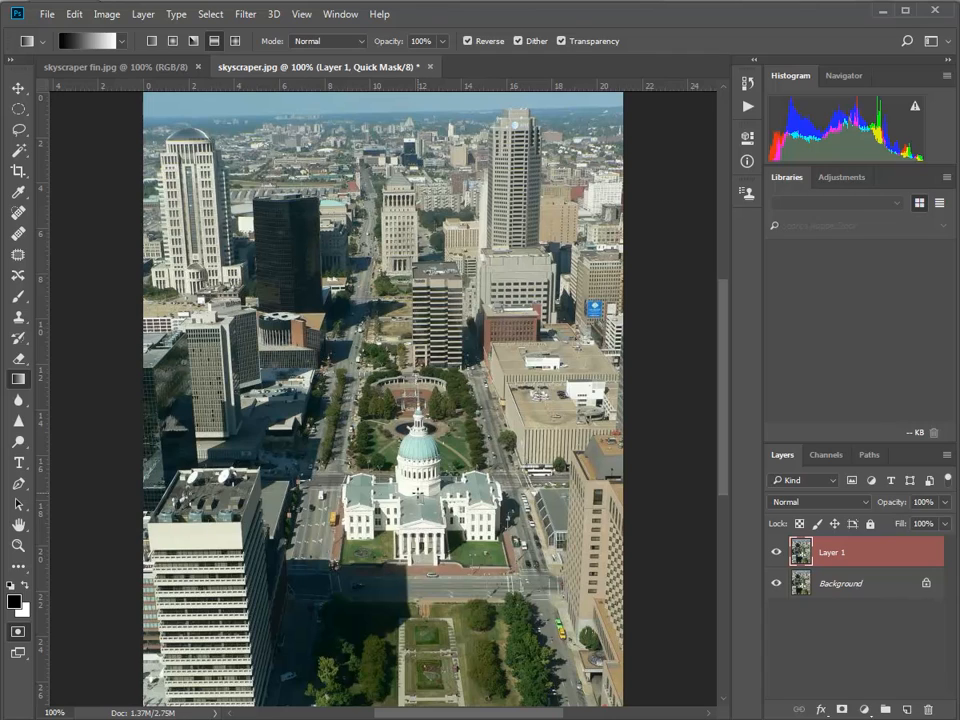
drag(418, 495, 153, 104)
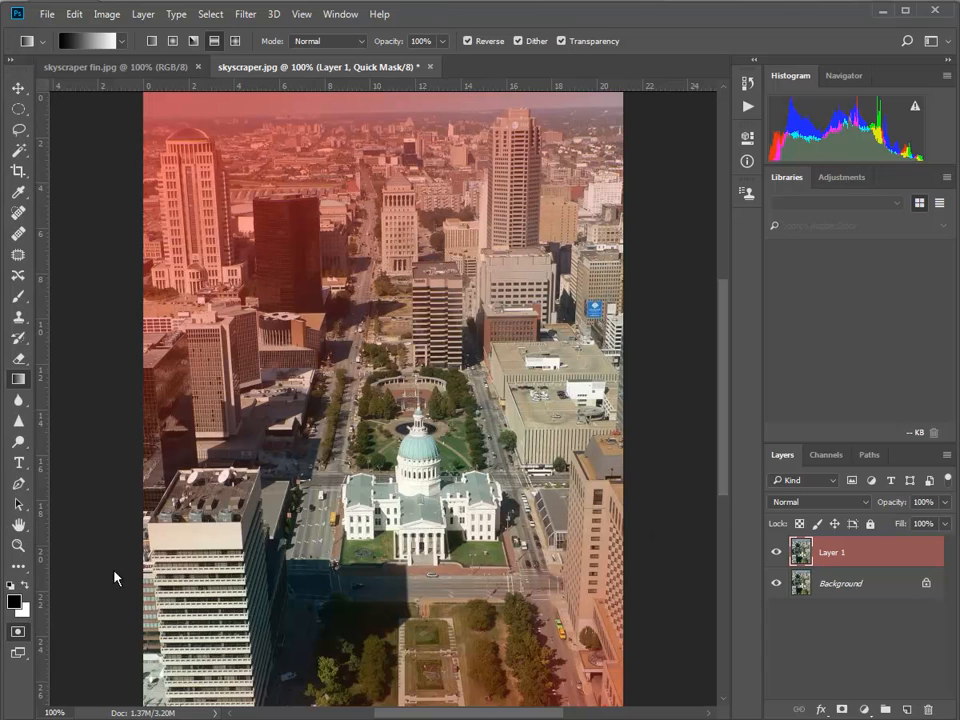
click(18, 632)
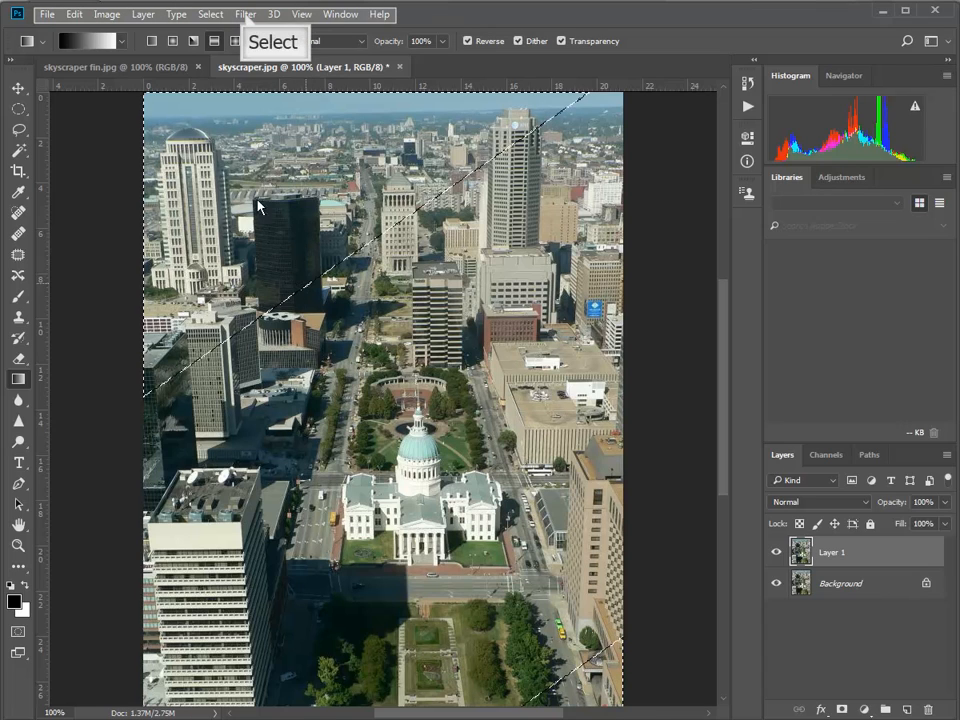
- Start a Lens Blur on the selected areas of Layer 1 and set the iris radius to 18
click(245, 14)
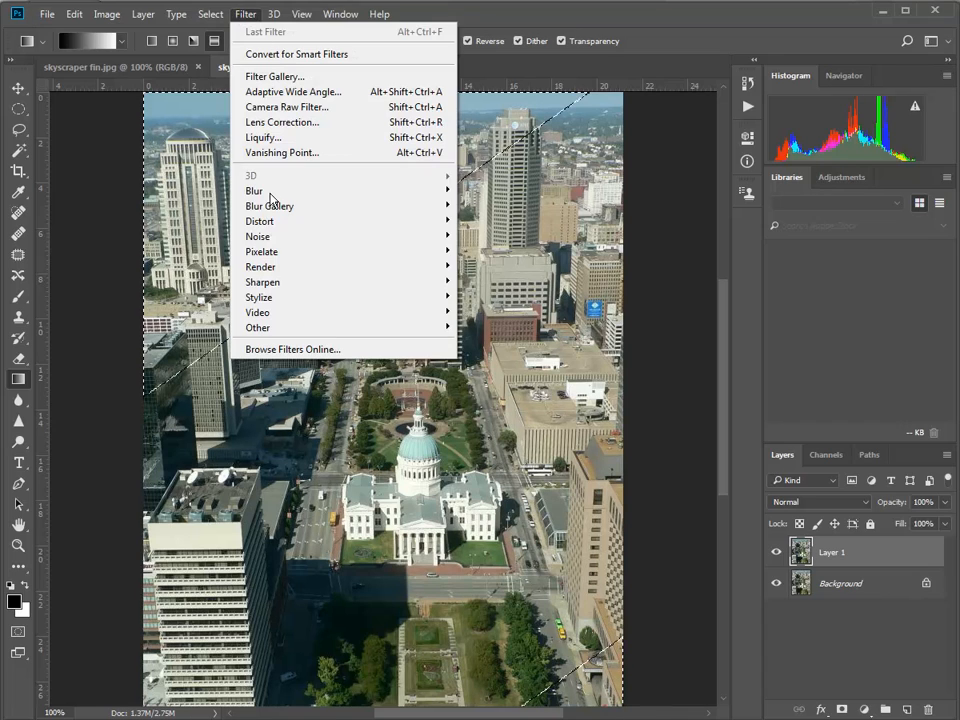
mouse_move(270, 198)
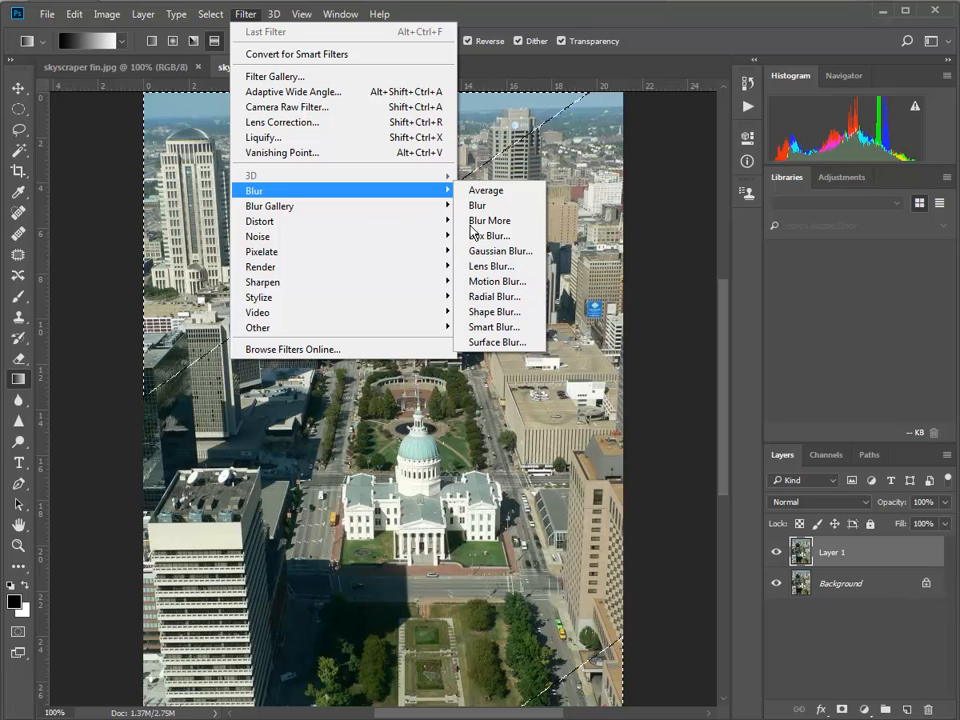
click(497, 268)
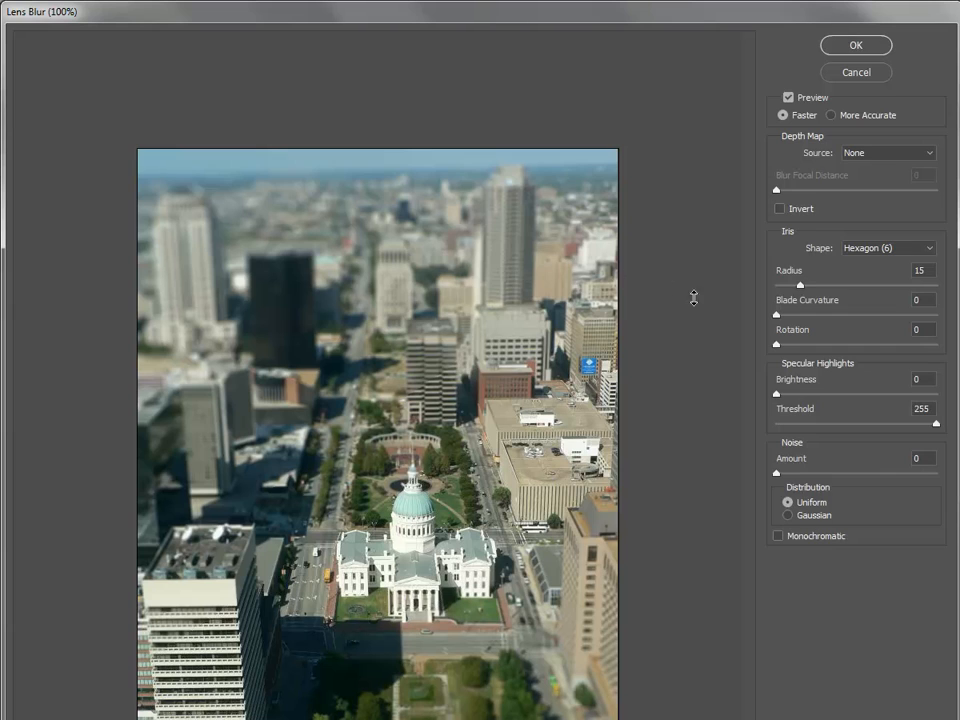
drag(926, 712, 928, 718)
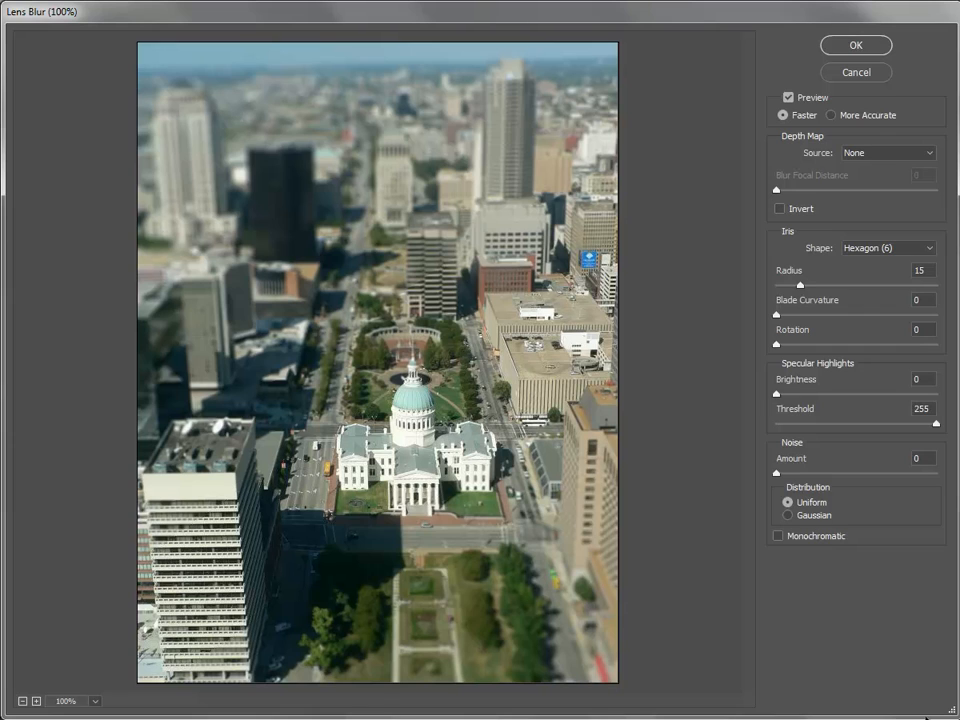
drag(801, 287, 831, 292)
click(778, 316)
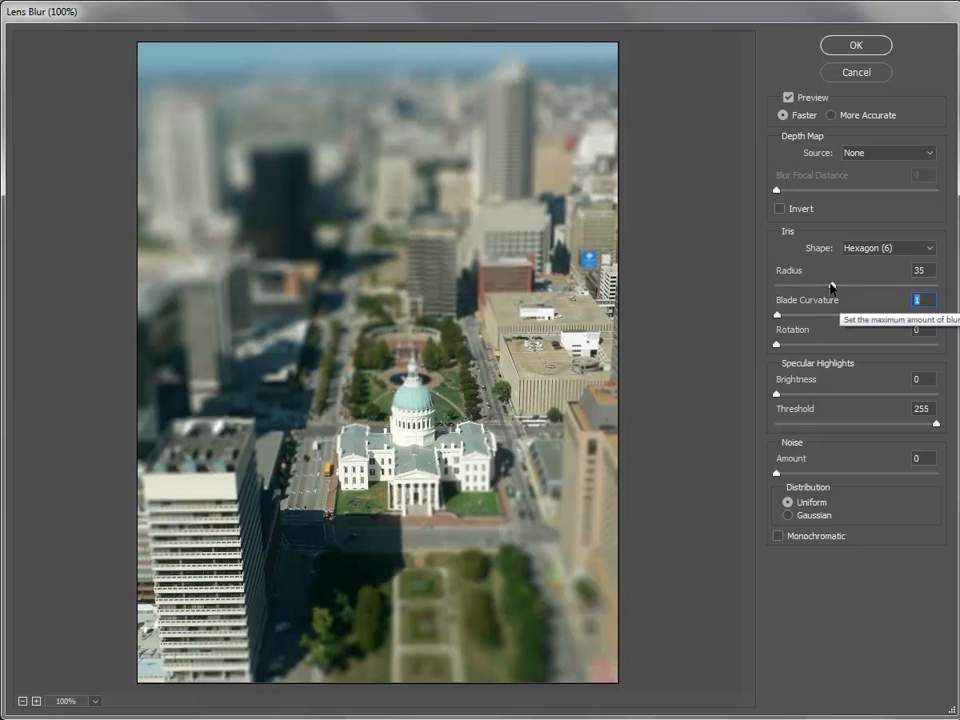
drag(831, 287, 803, 288)
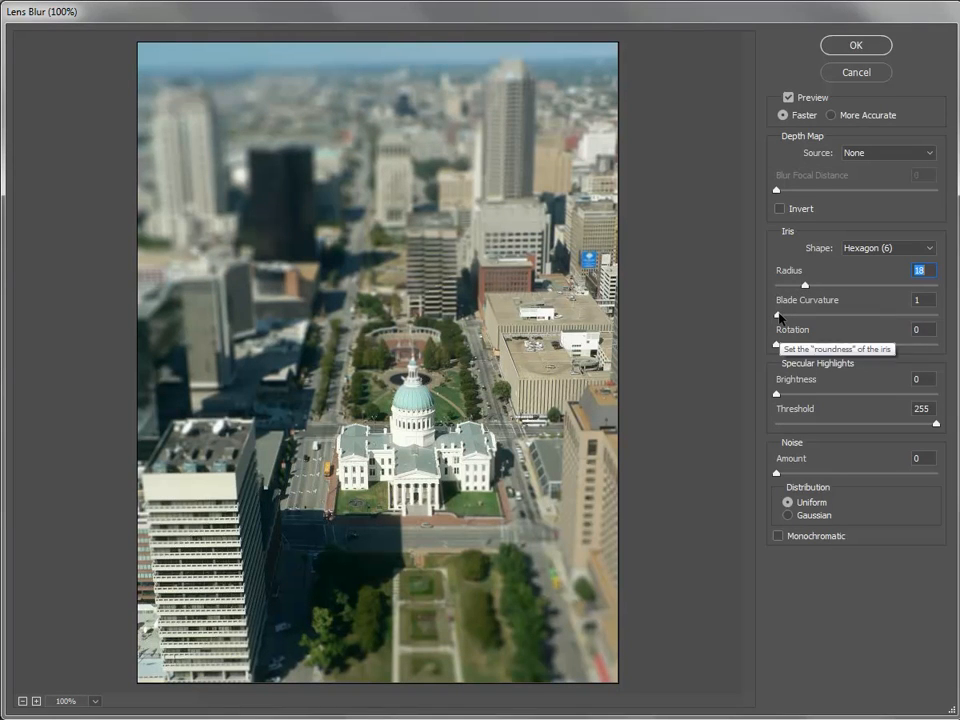
- Set the Lens Blur blade curvature to 26, apply the filter and clear the selection
click(782, 315)
drag(782, 318, 818, 318)
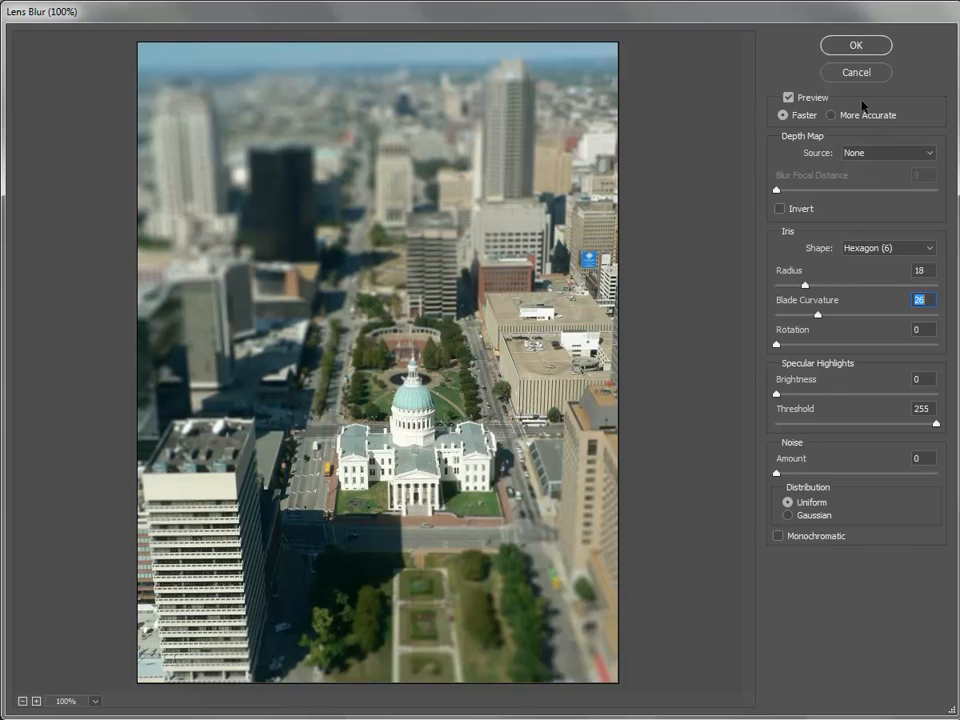
click(856, 45)
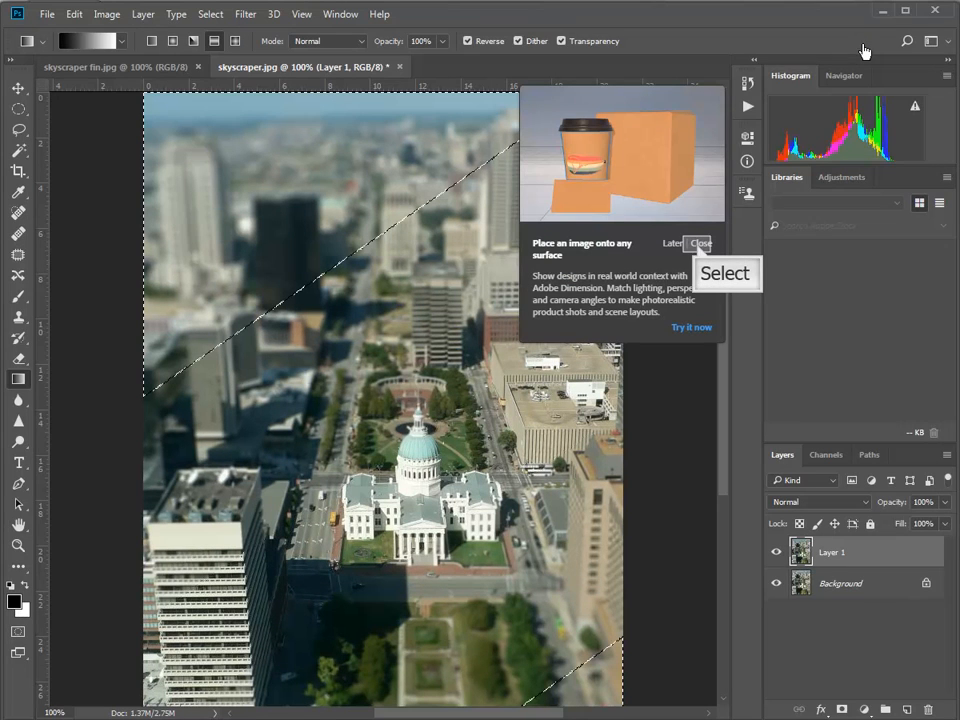
click(699, 251)
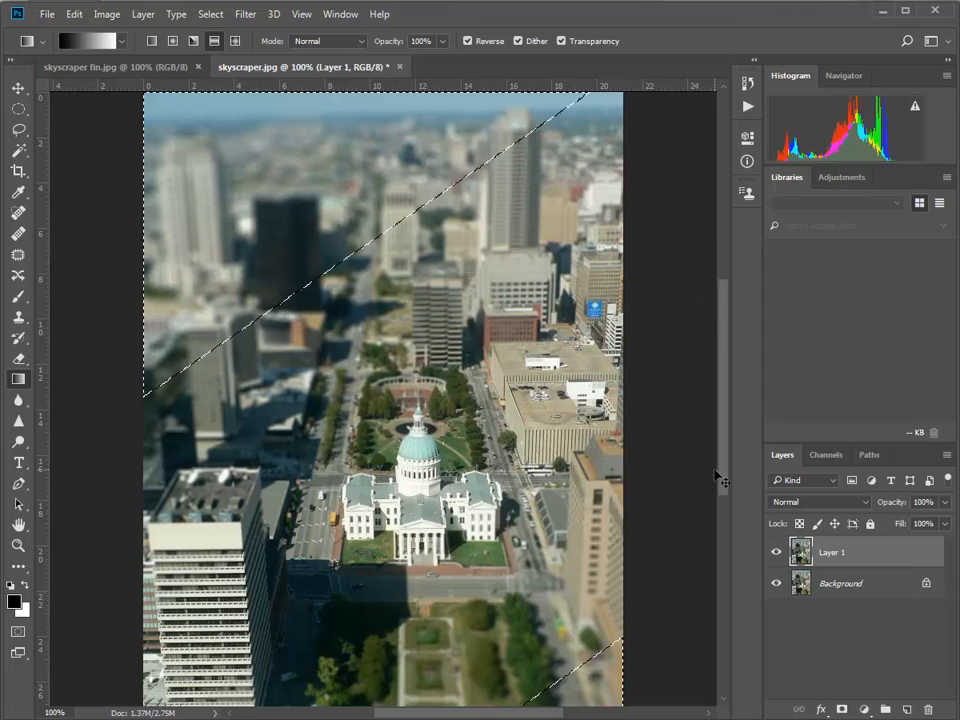
key(ctrl+d)
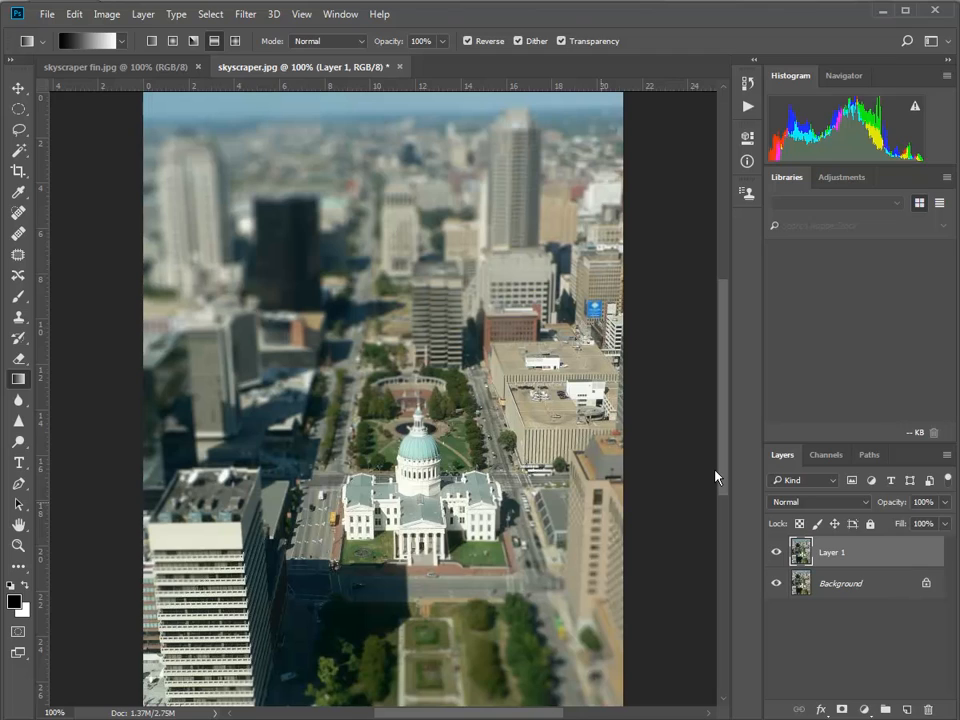
- Add a layer mask to Layer 1 and toggle the layer's visibility to compare the photo with and without blur
click(842, 709)
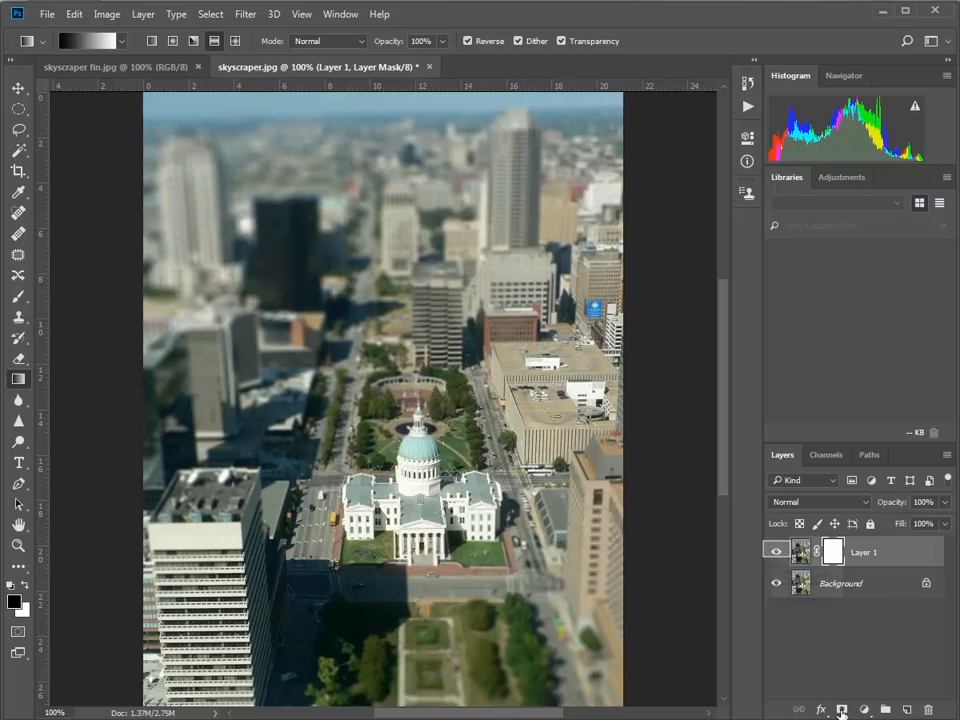
click(777, 553)
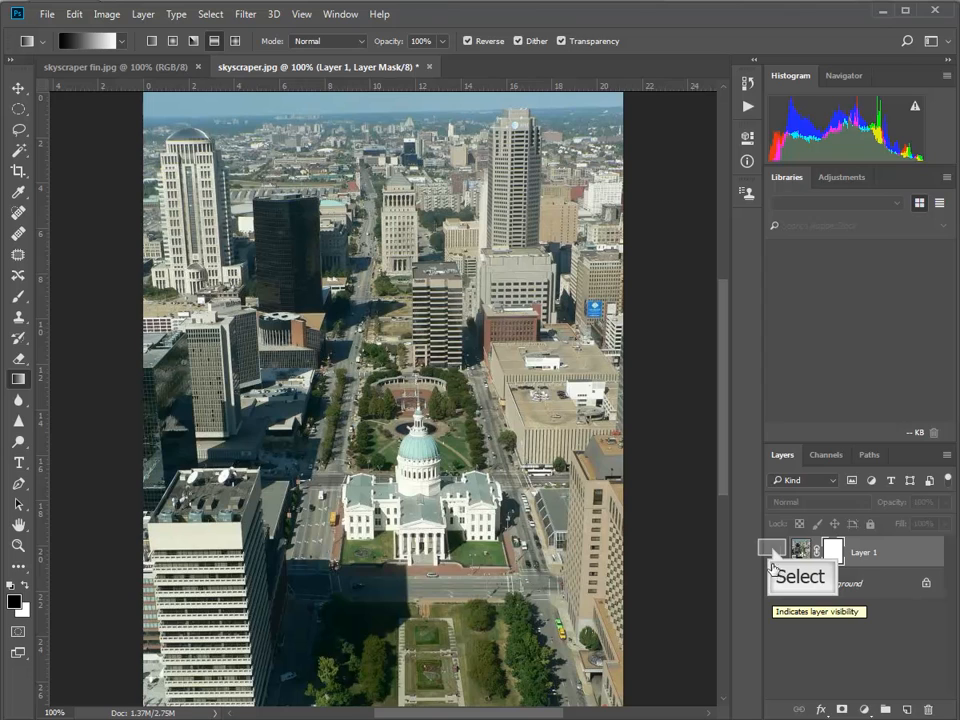
click(776, 553)
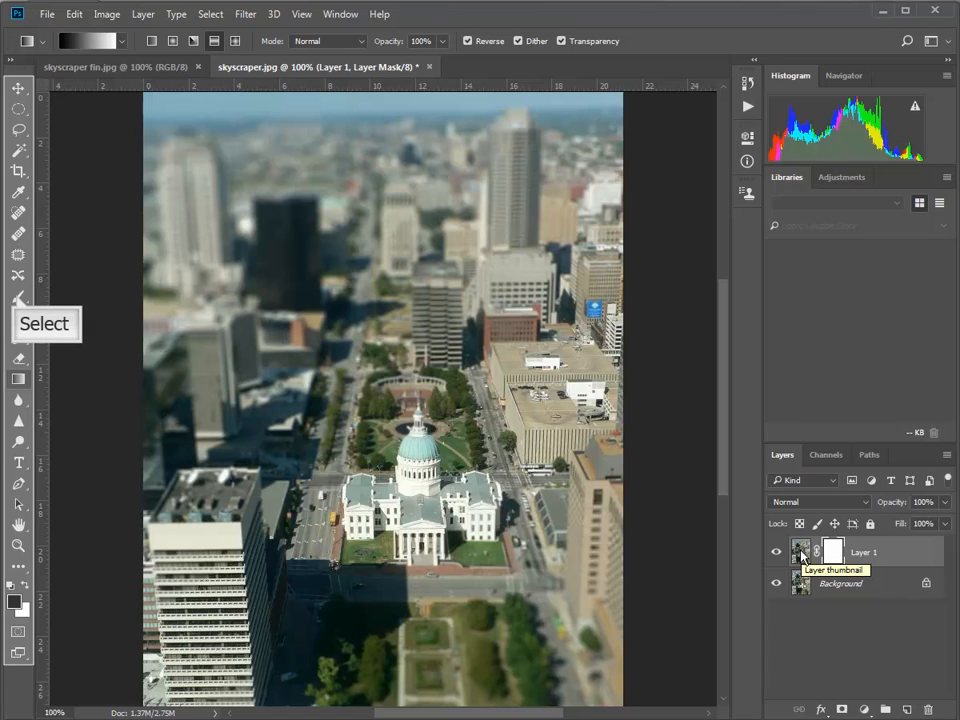
- Set up the Brush tool with black as the foreground color and 10% opacity
click(17, 298)
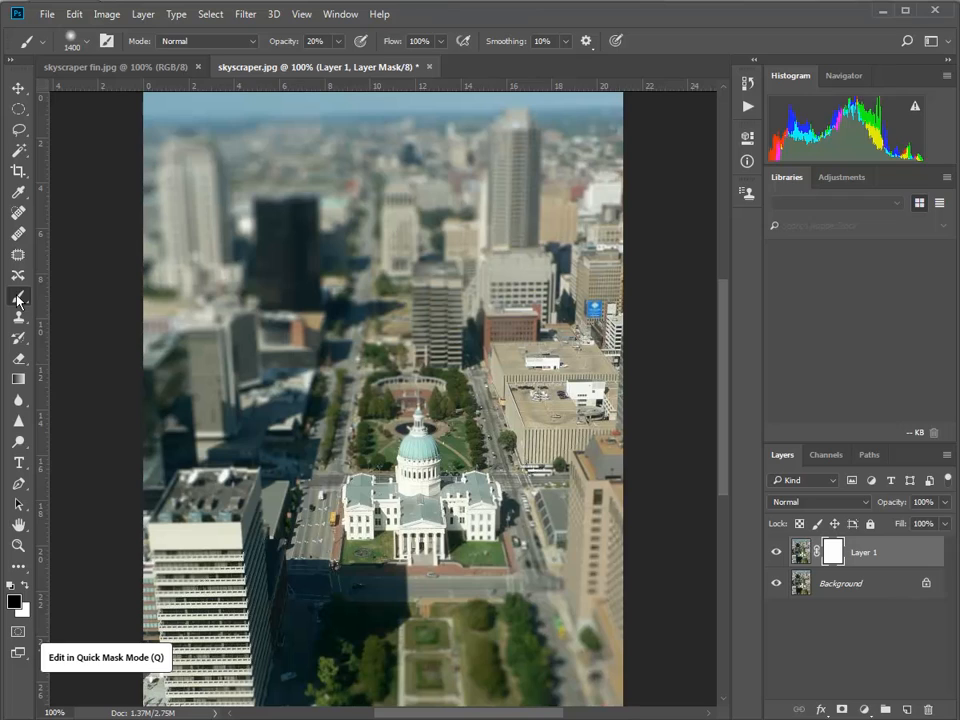
key(x)
key(x)
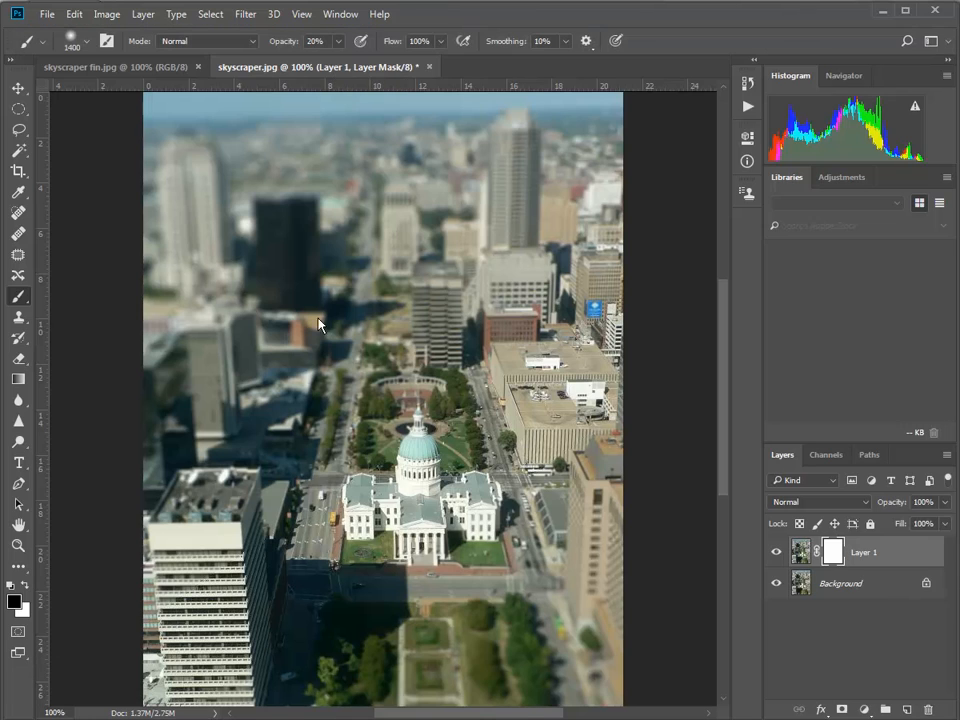
click(337, 42)
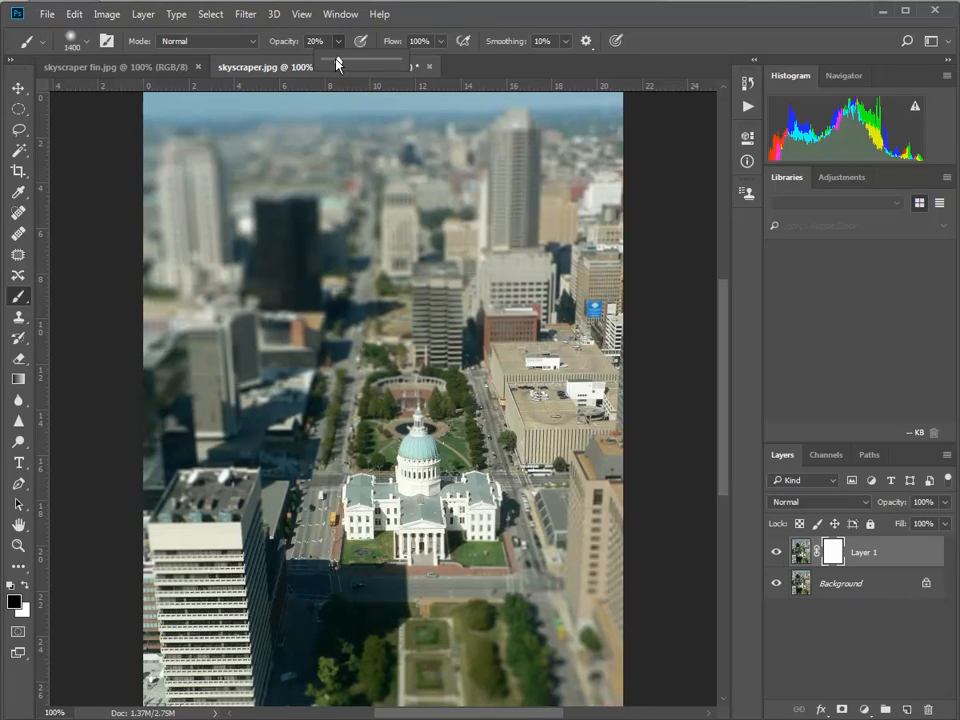
drag(333, 64, 333, 64)
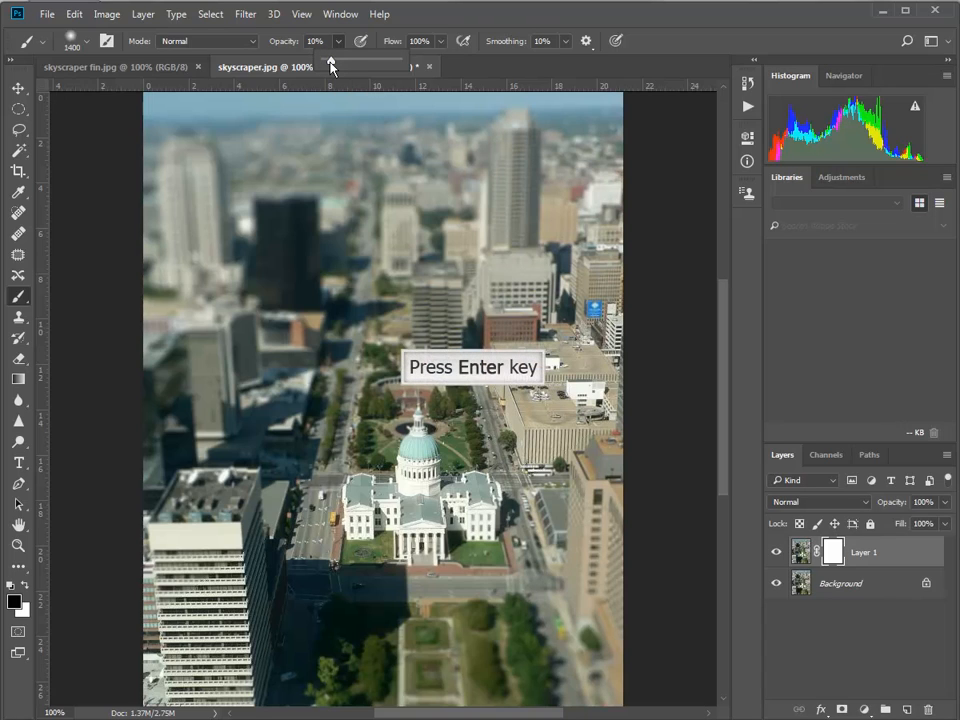
key(Return)
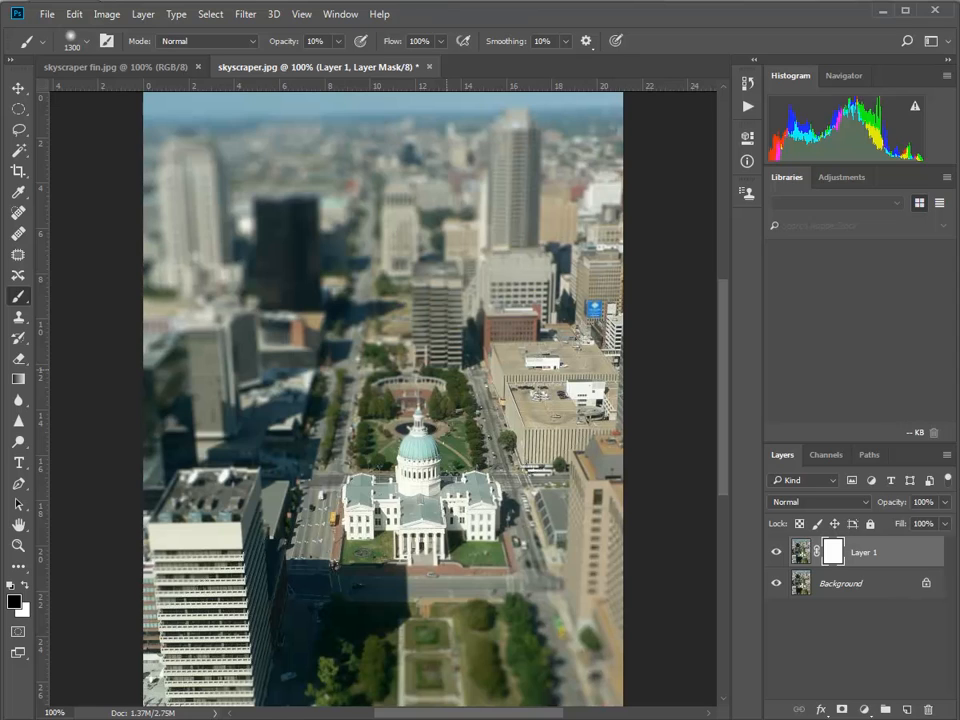
- Adjust the soft round brush to a size of 600 px
key(bracketleft)
key(bracketleft)
key(bracketleft)
key(bracketleft)
key(bracketleft)
key(bracketleft)
key(bracketright)
key(bracketright)
key(bracketright)
key(bracketright)
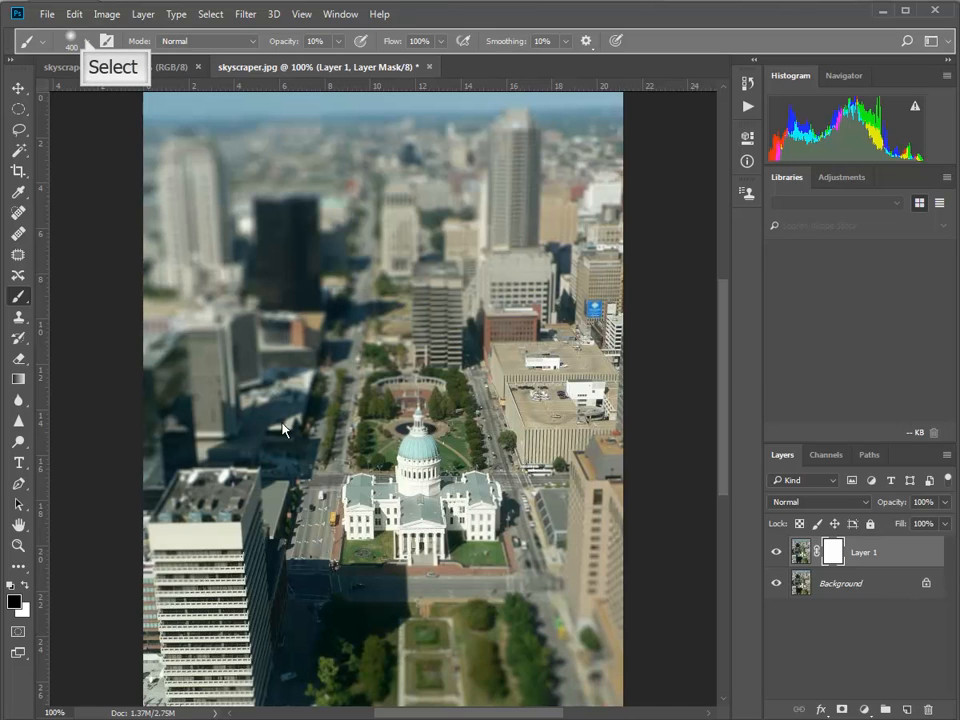
click(87, 43)
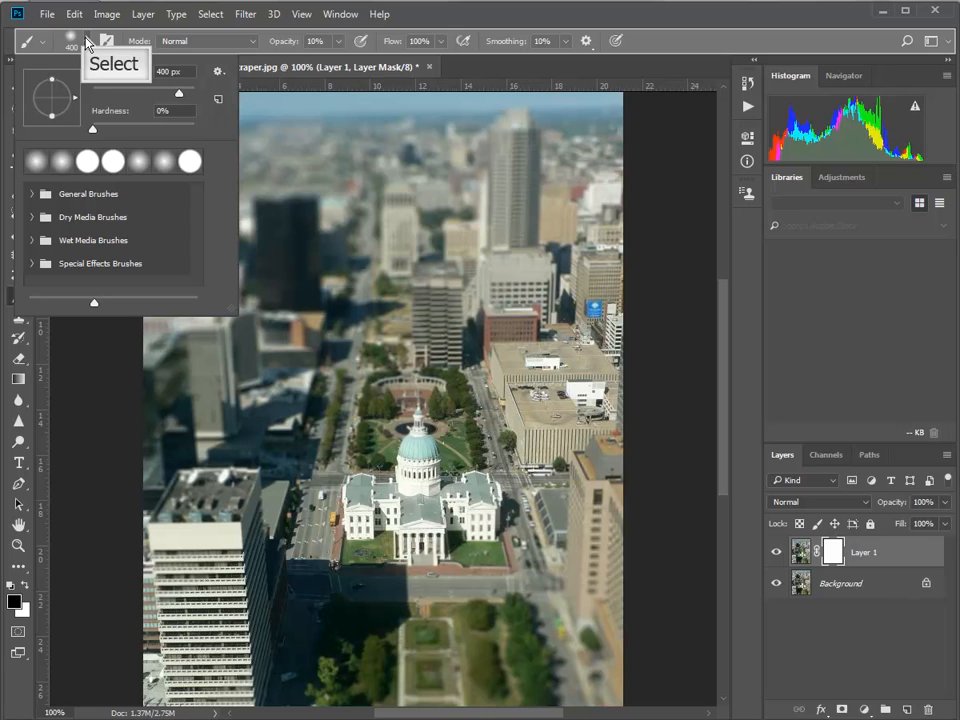
click(87, 43)
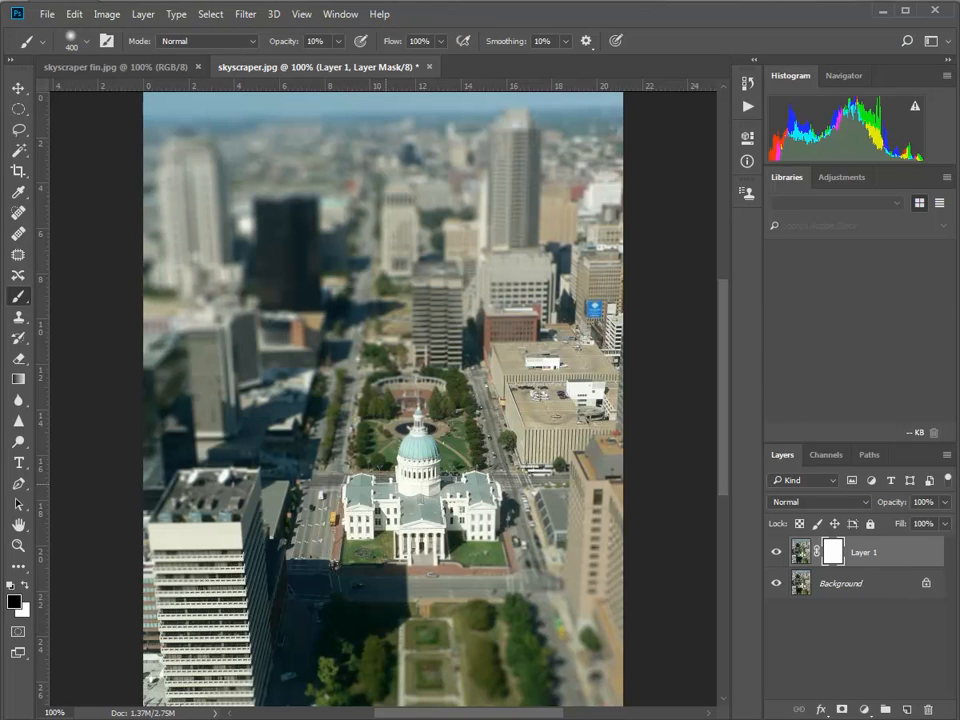
key(bracketright)
key(bracketleft)
key(bracketleft)
key(bracketleft)
key(bracketleft)
key(bracketright)
- Dab black on Layer 1's mask around the street behind the domed building and its front lawn to reduce the blur there
click(363, 394)
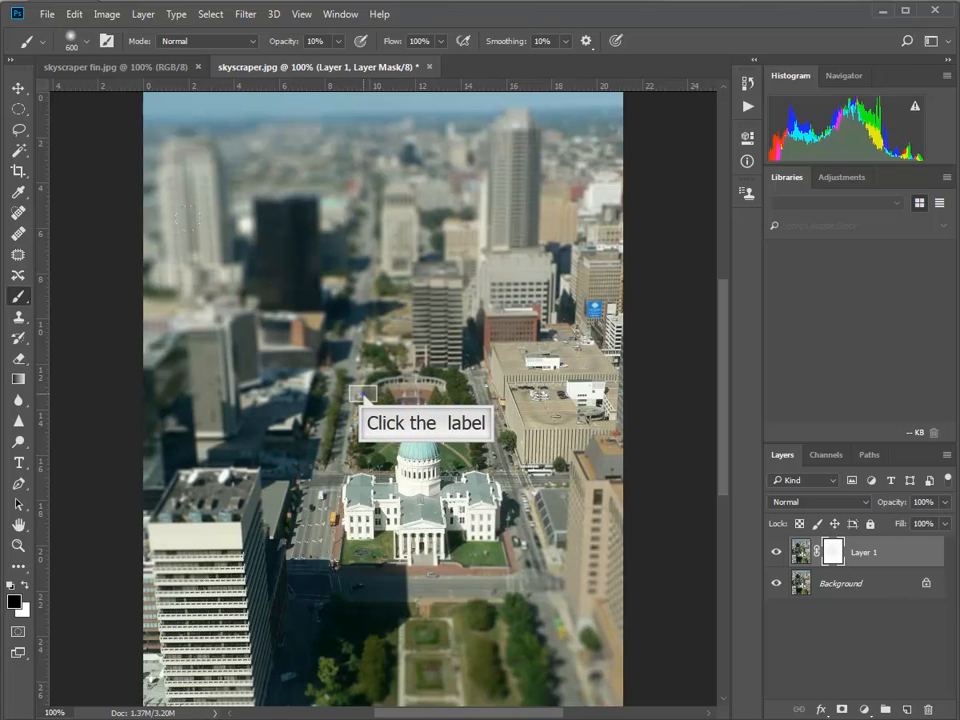
click(366, 376)
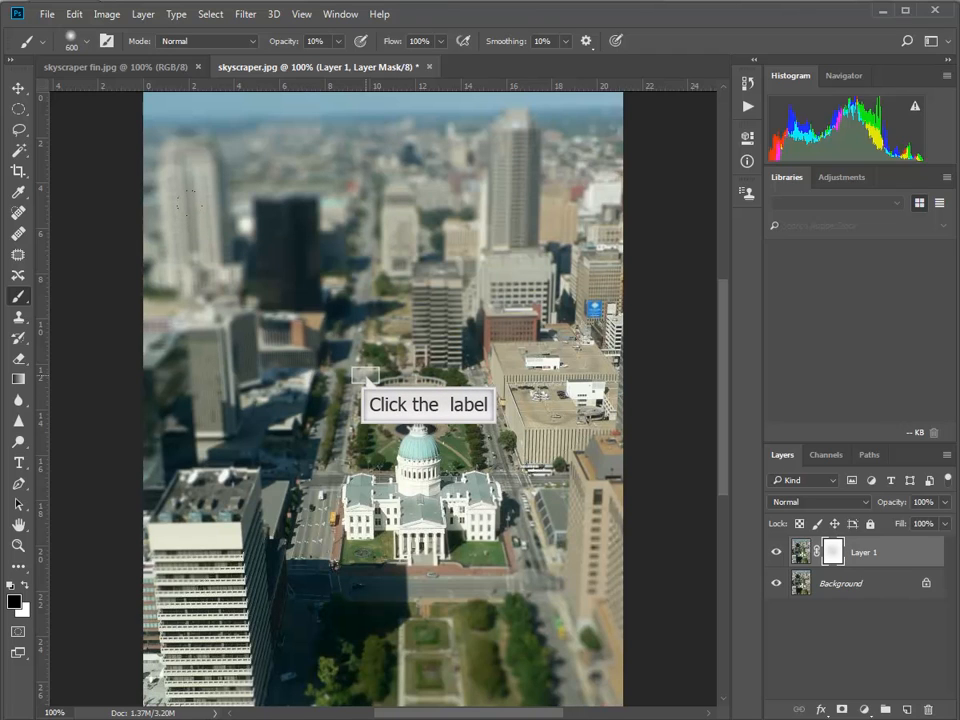
click(346, 347)
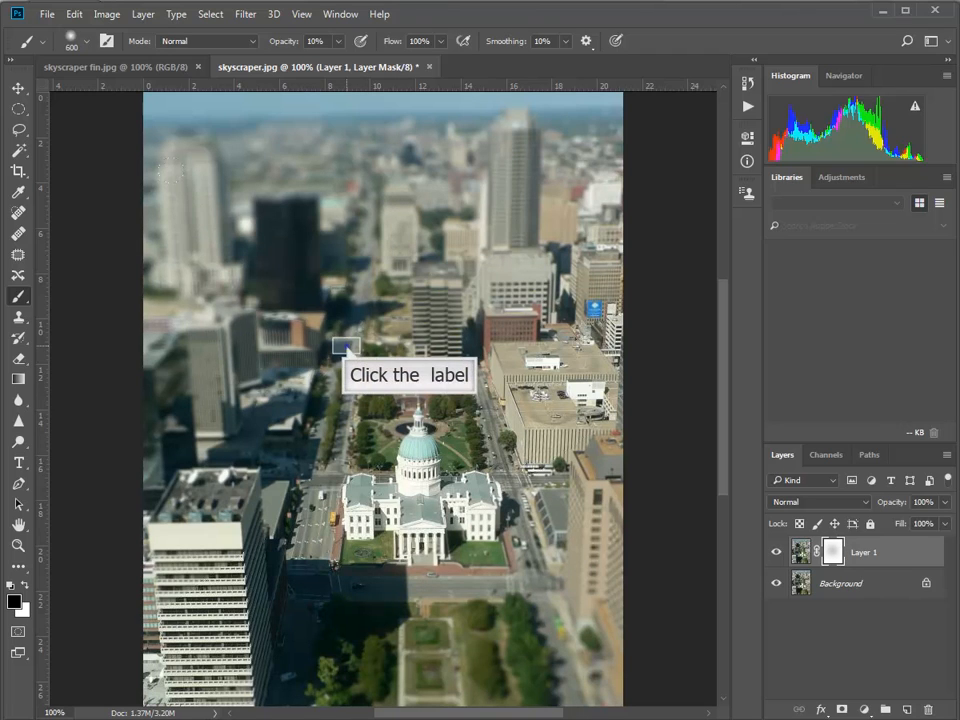
click(347, 346)
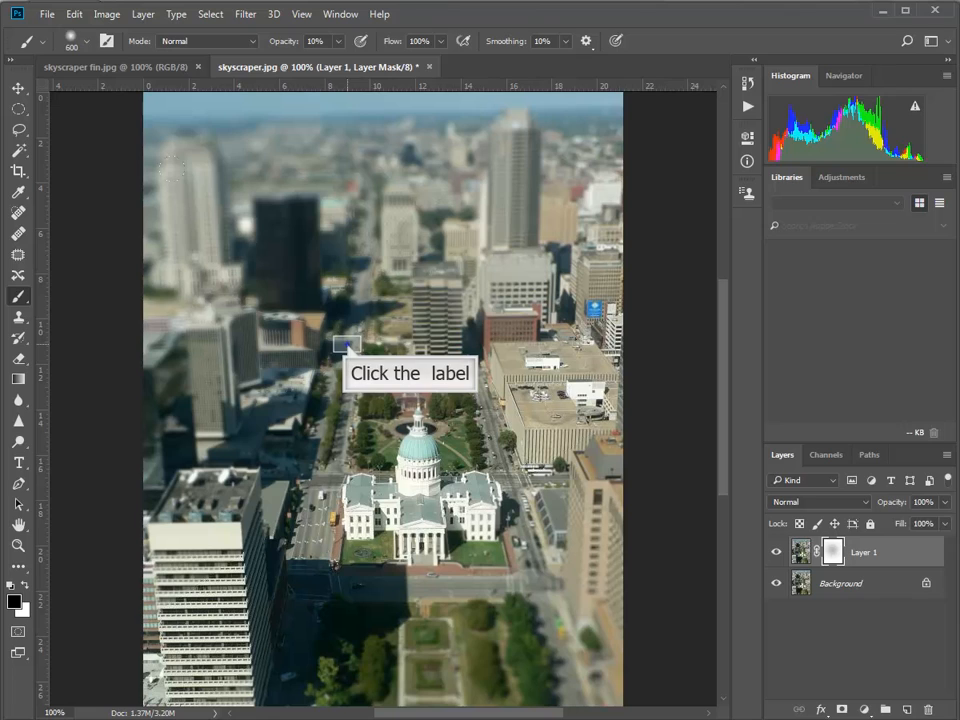
click(347, 346)
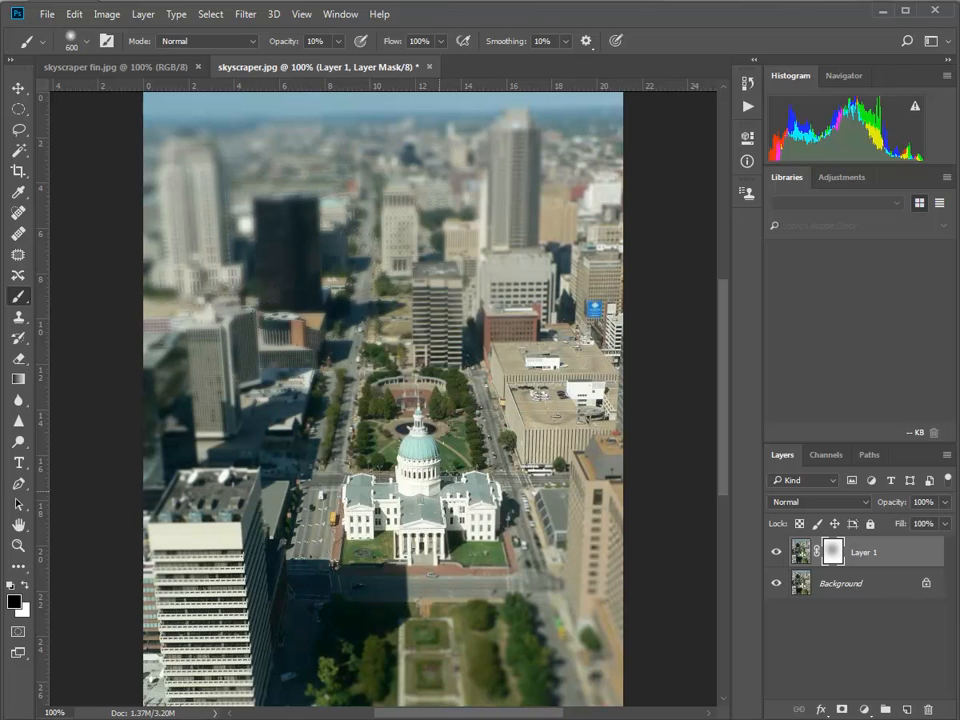
click(491, 566)
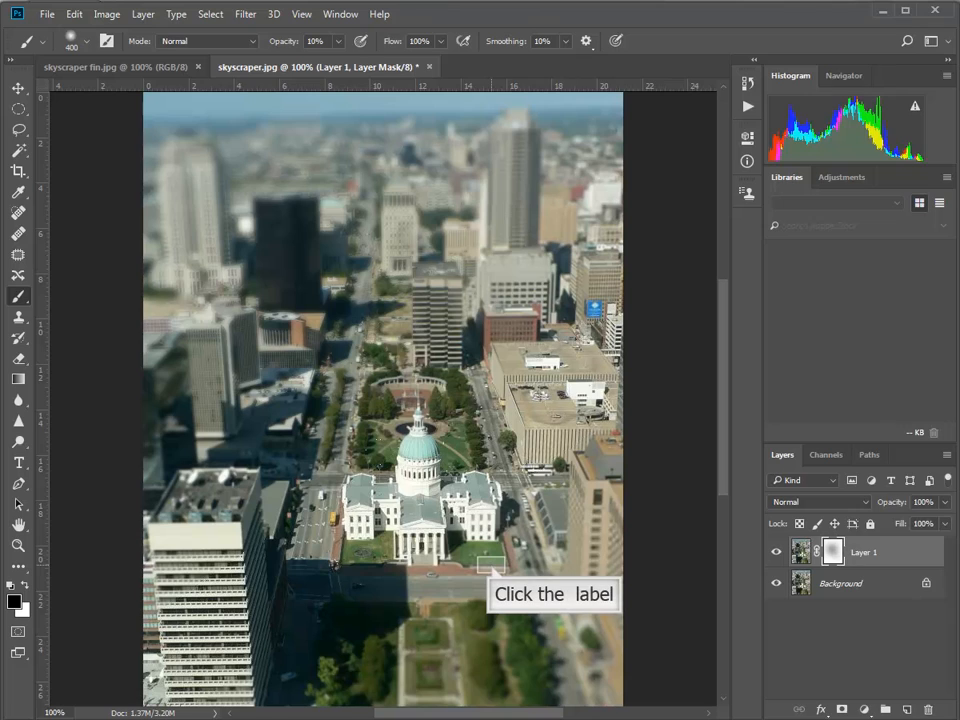